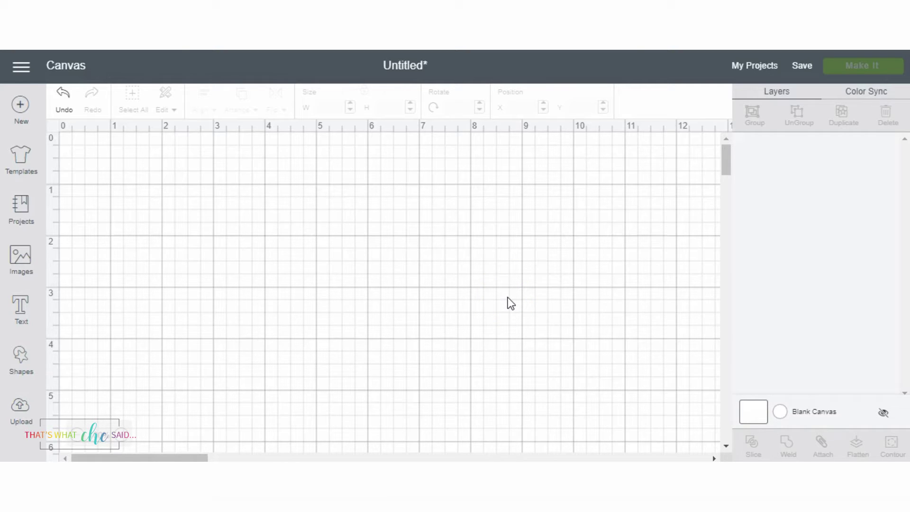
Insert the recently uploaded 'I'm just here for the boos' image onto the canvas
left_click(20, 409)
left_click(144, 352)
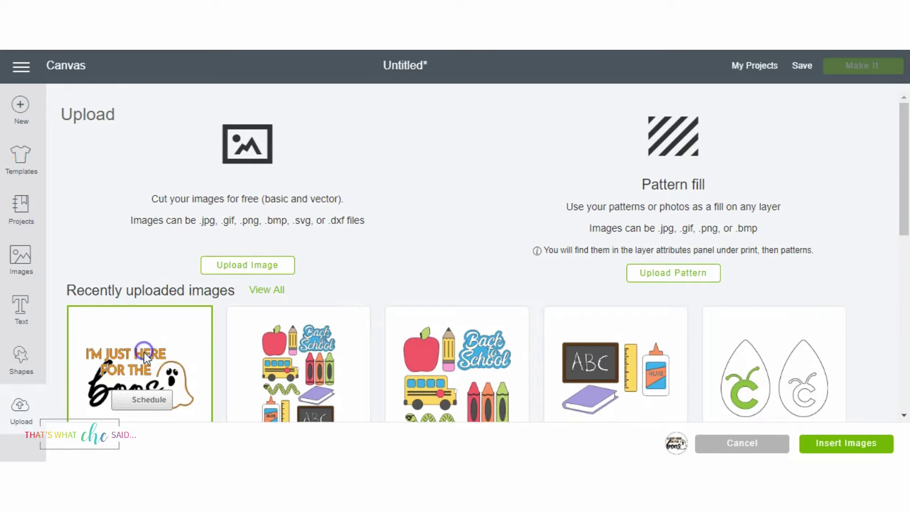
left_click(838, 443)
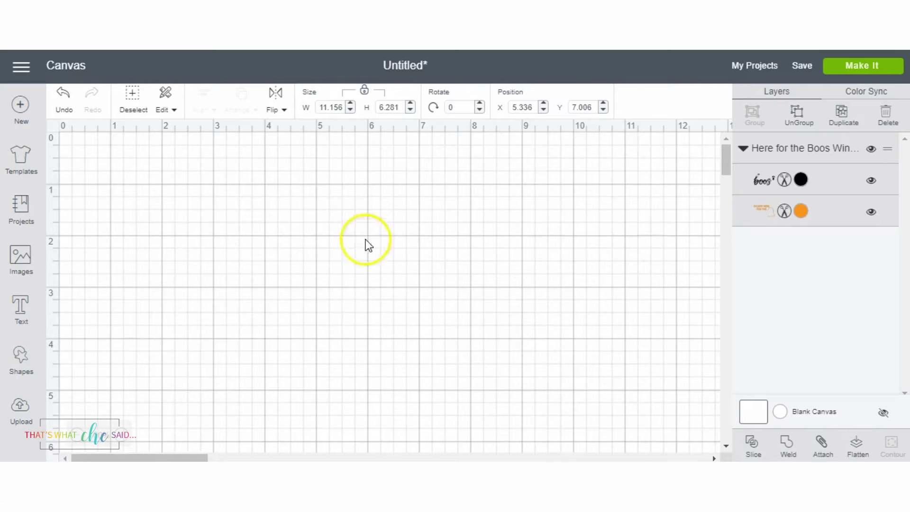
Resize the design to 5.1 × 2.871 inches and move it to the canvas middle
scroll(379, 246, "down", 5)
left_click_drag(470, 297, 280, 148)
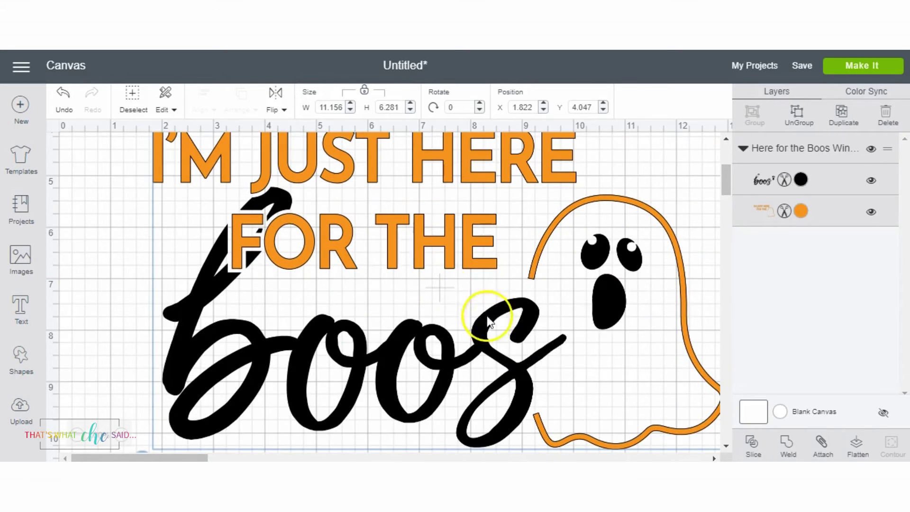
left_click_drag(522, 376, 440, 293)
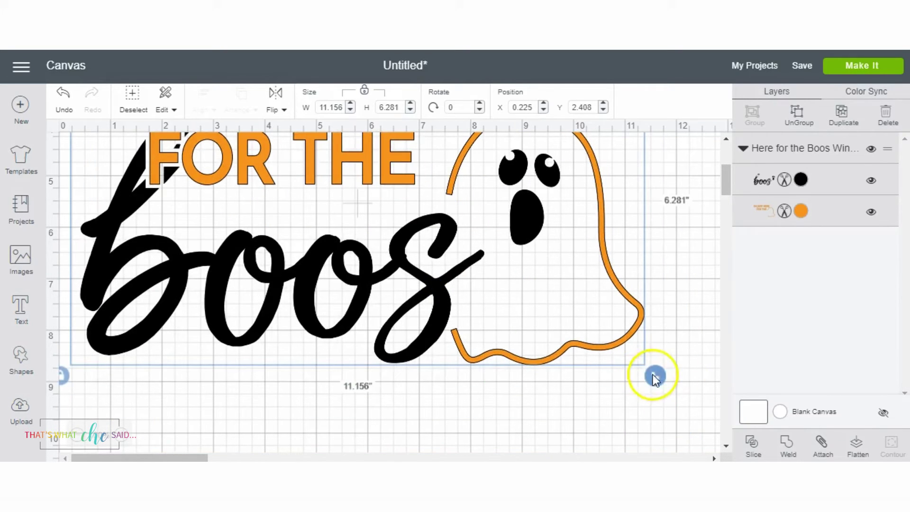
left_click_drag(655, 376, 347, 205)
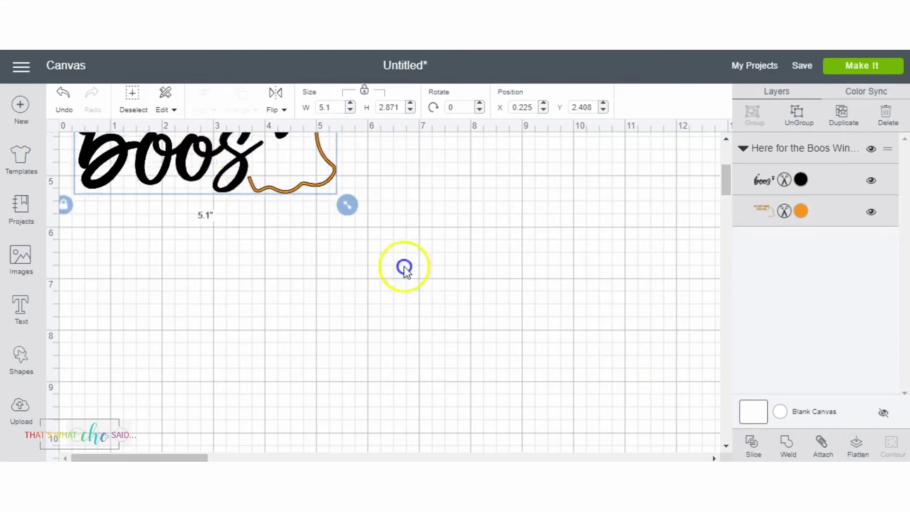
left_click_drag(197, 151, 361, 330)
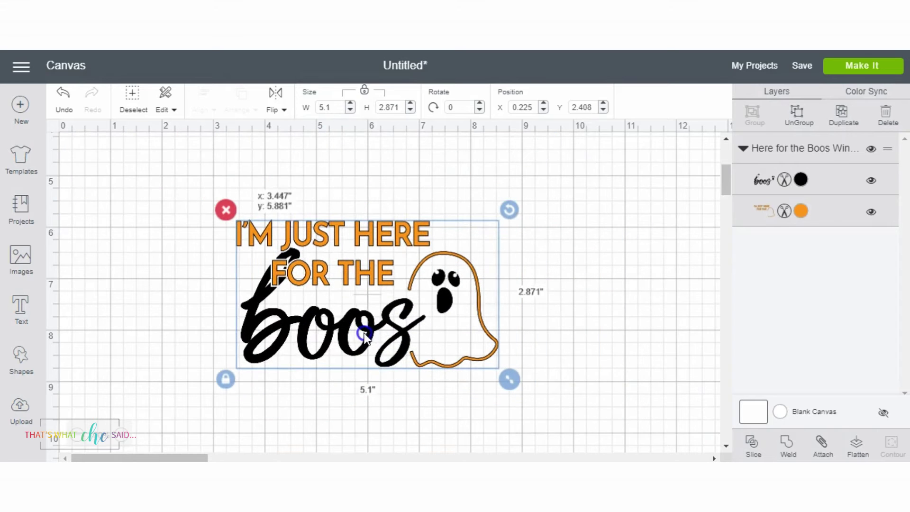
left_click(598, 265)
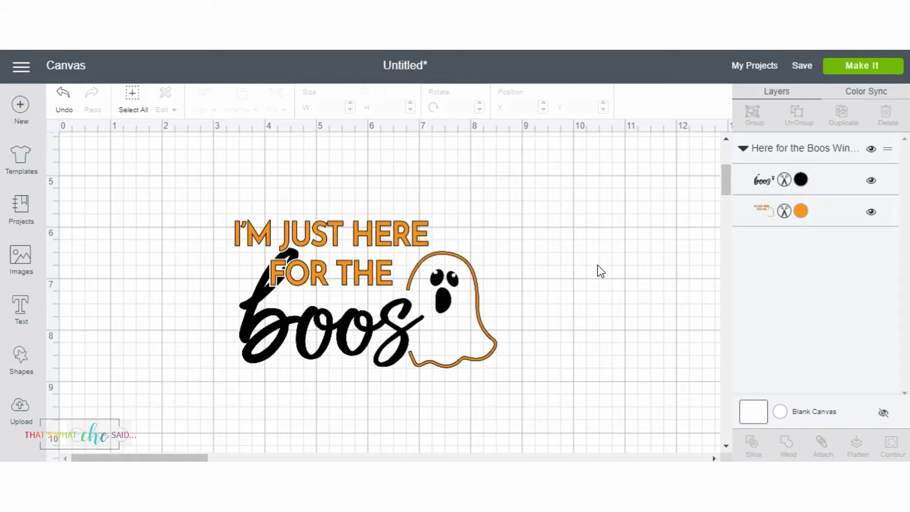
left_click(460, 254)
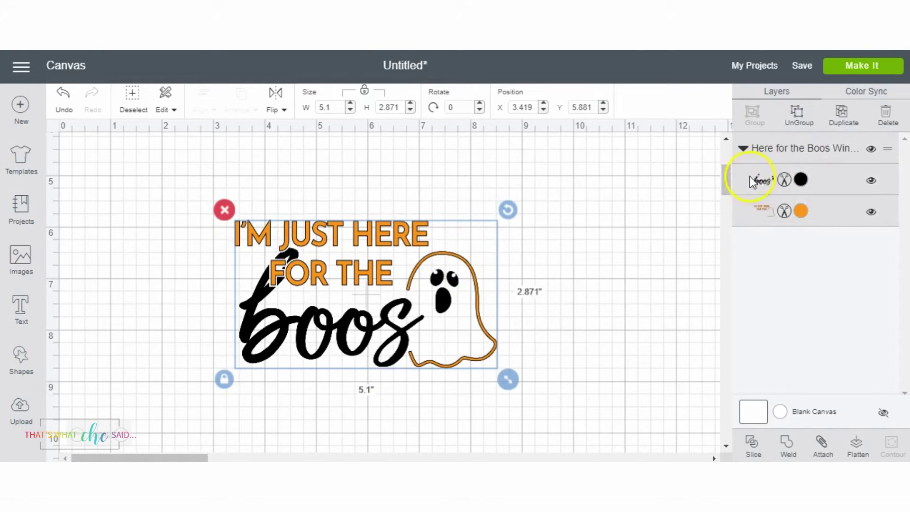
left_click(871, 180)
left_click(872, 212)
left_click(871, 180)
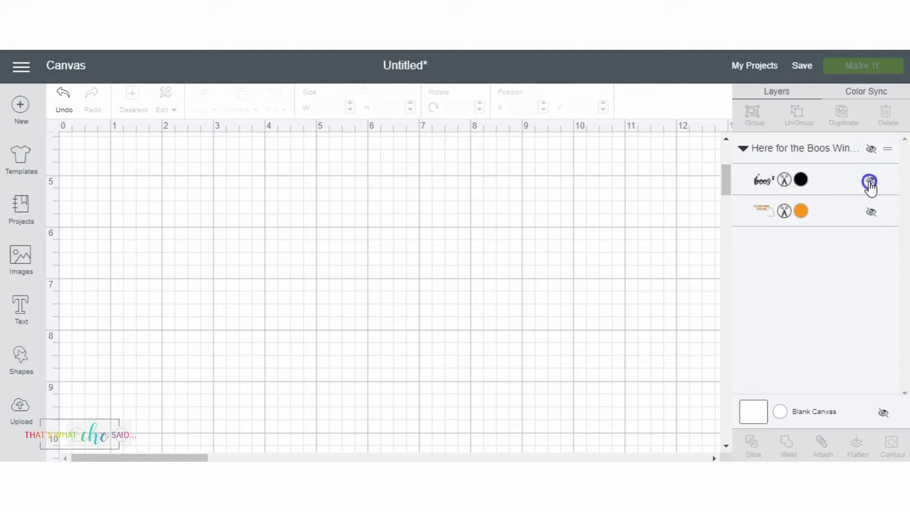
left_click(359, 337)
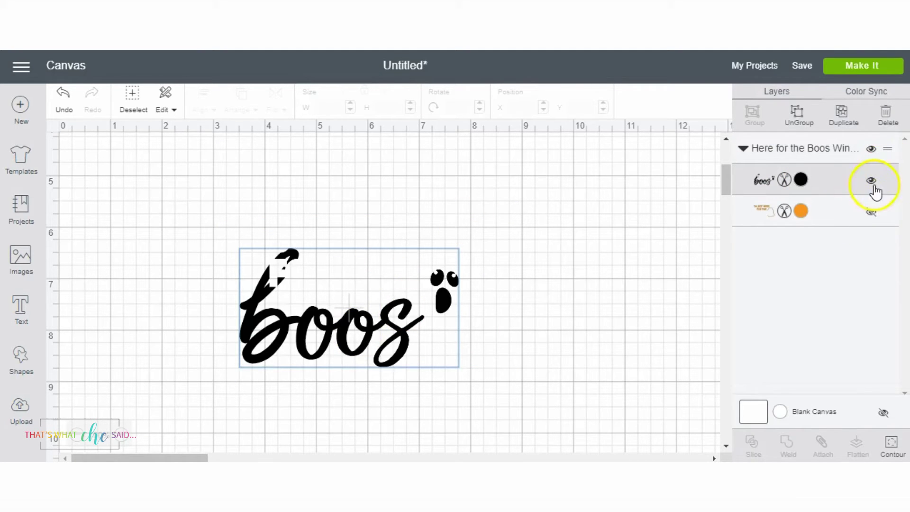
left_click(871, 181)
left_click(872, 182)
left_click(872, 212)
left_click(251, 246)
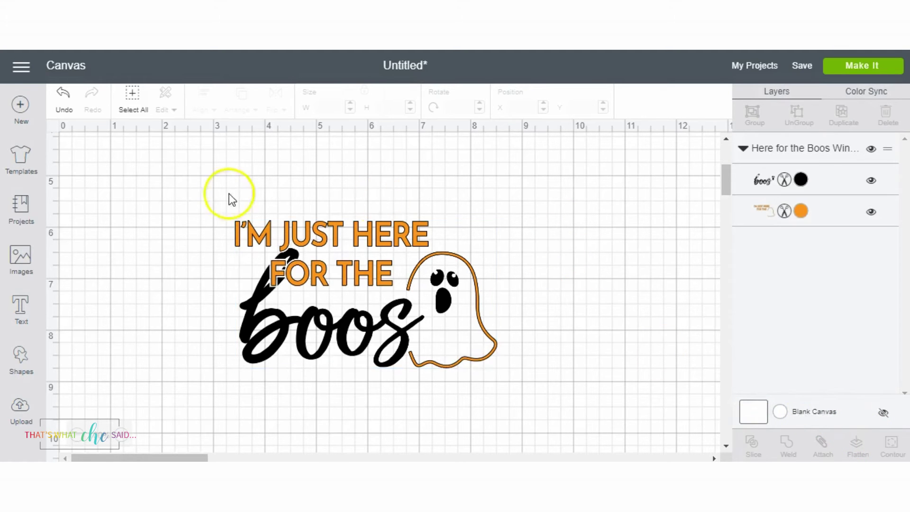
Select the design, then narrow the selection to just the black boos layer
left_click_drag(186, 186, 530, 433)
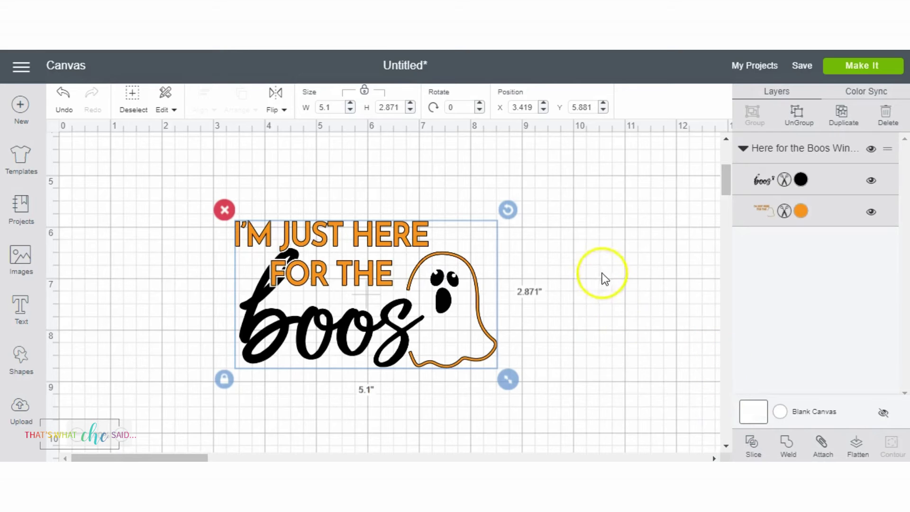
left_click(820, 185)
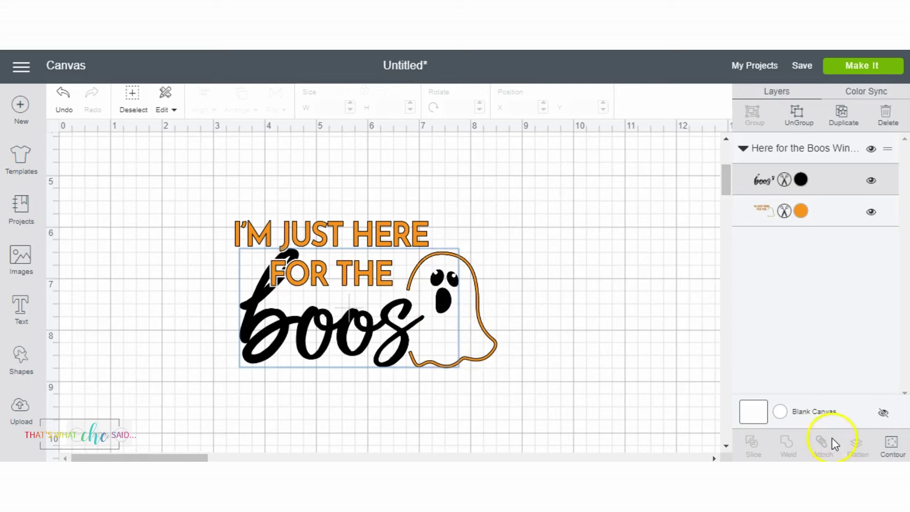
In Contour, hide the ghost's left eye, right eye and mouth on the black boos layer
left_click(758, 178)
left_click(892, 448)
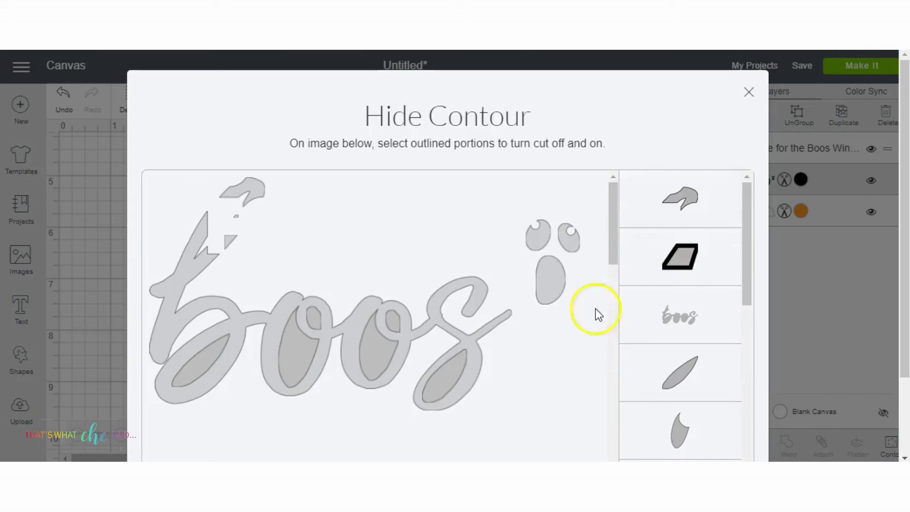
scroll(583, 255, "down", 2)
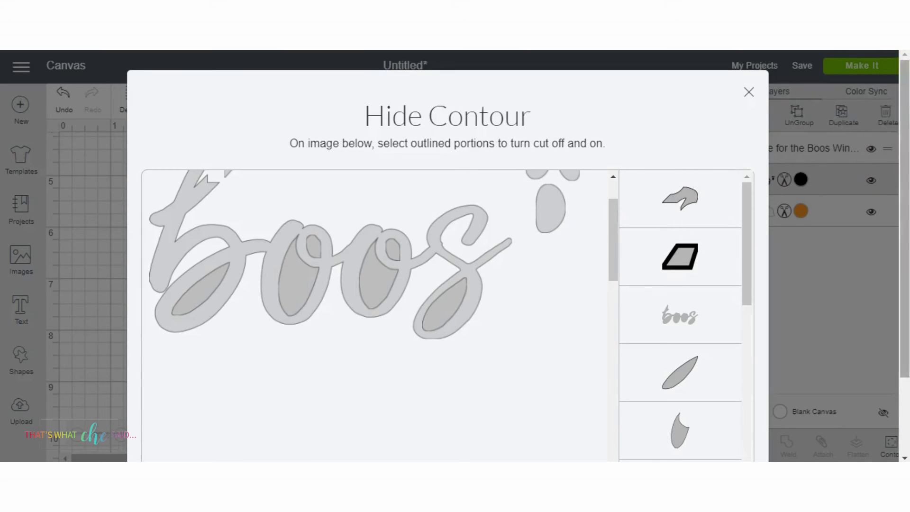
left_click_drag(904, 81, 903, 151)
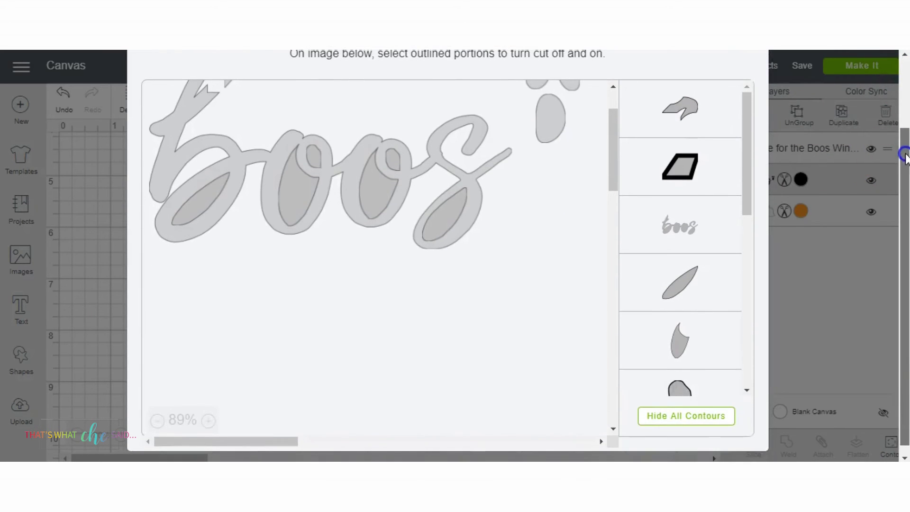
scroll(552, 190, "up", 2)
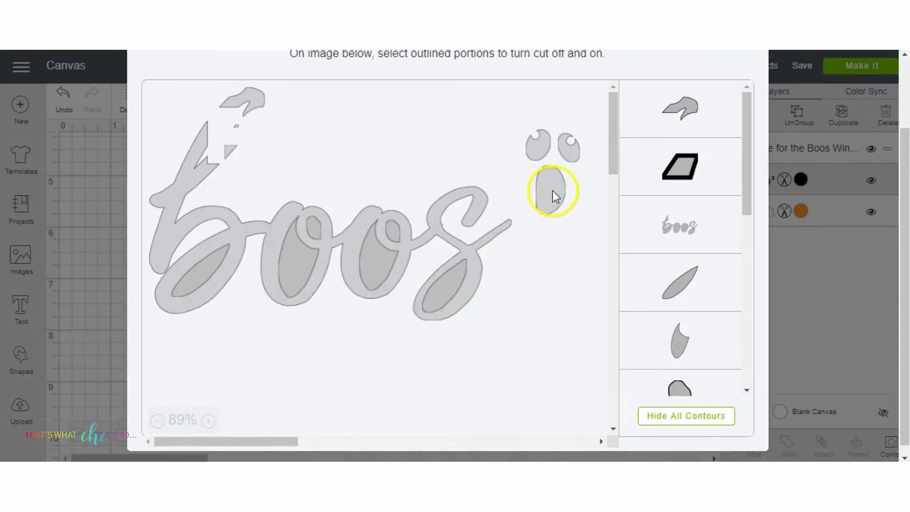
left_click(542, 146)
left_click(574, 148)
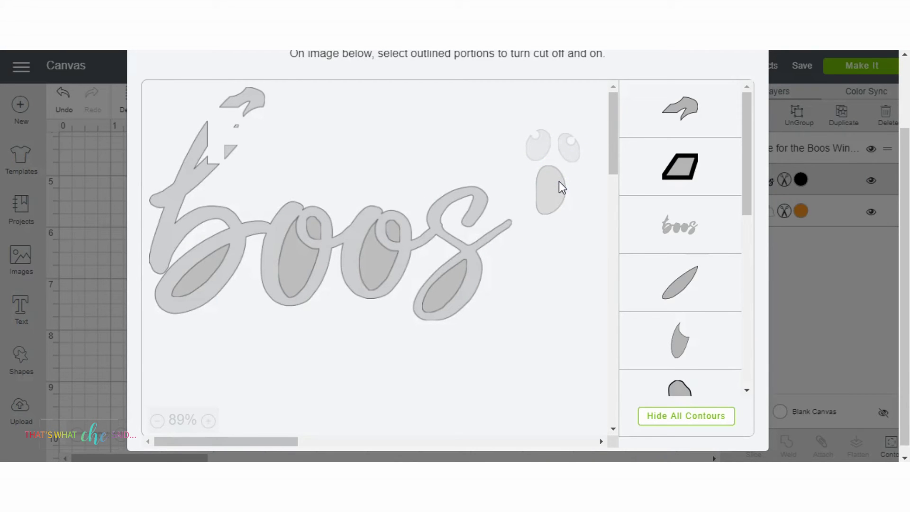
left_click(559, 183)
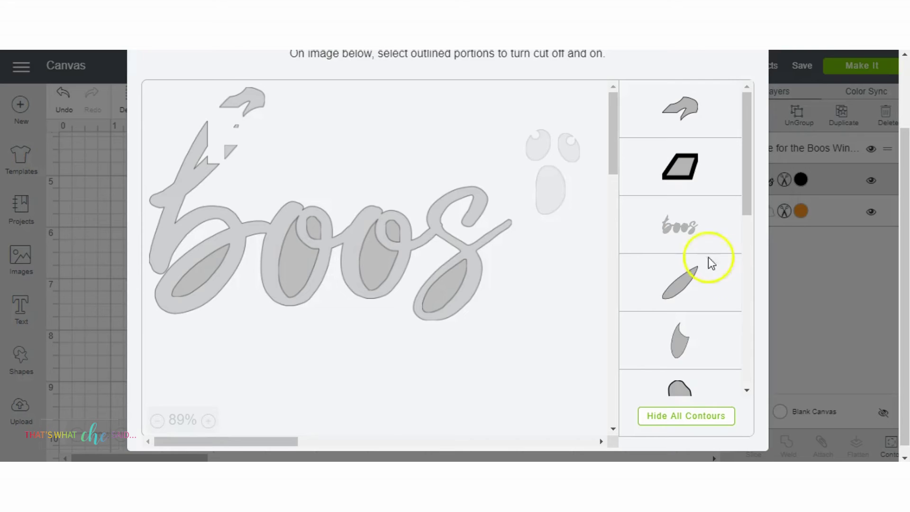
scroll(732, 290, "down", 2)
scroll(787, 284, "down", 1)
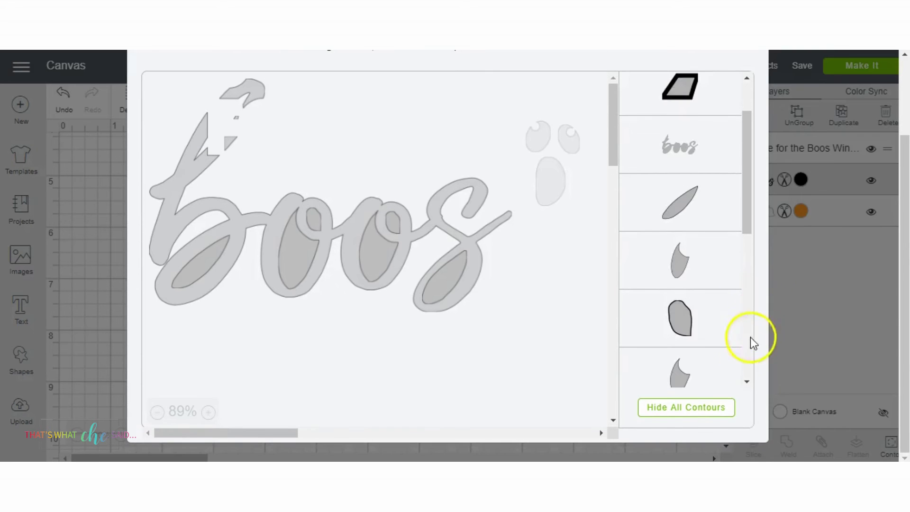
scroll(752, 341, "down", 2)
scroll(770, 300, "up", 2)
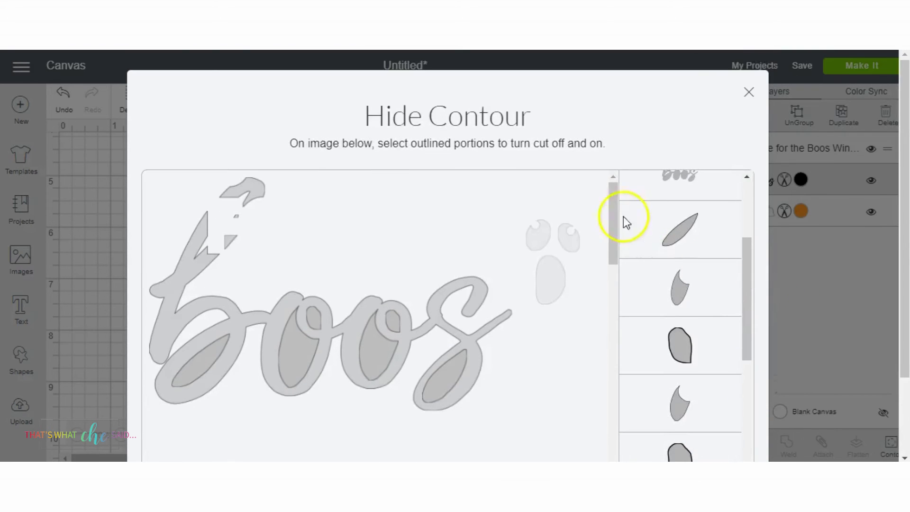
Hide the ghost outline contour on the orange text layer, leaving only the lettering
left_click(749, 92)
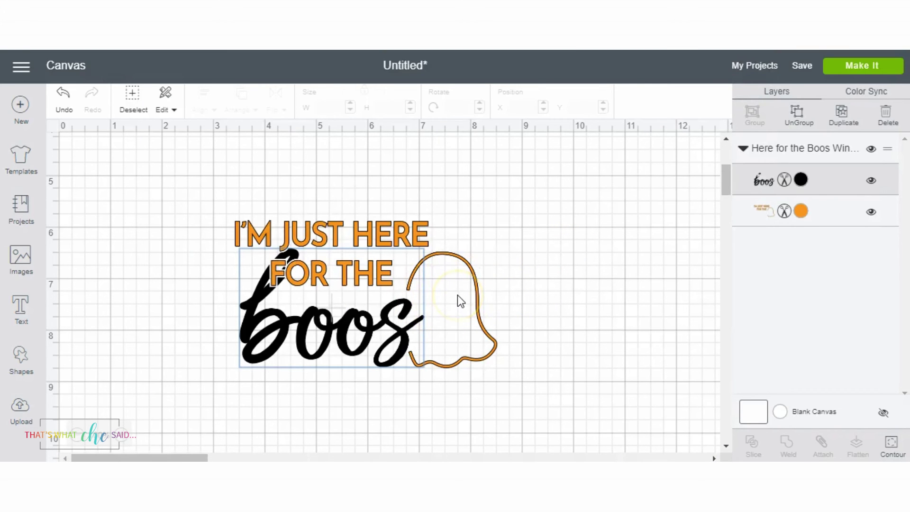
left_click(820, 211)
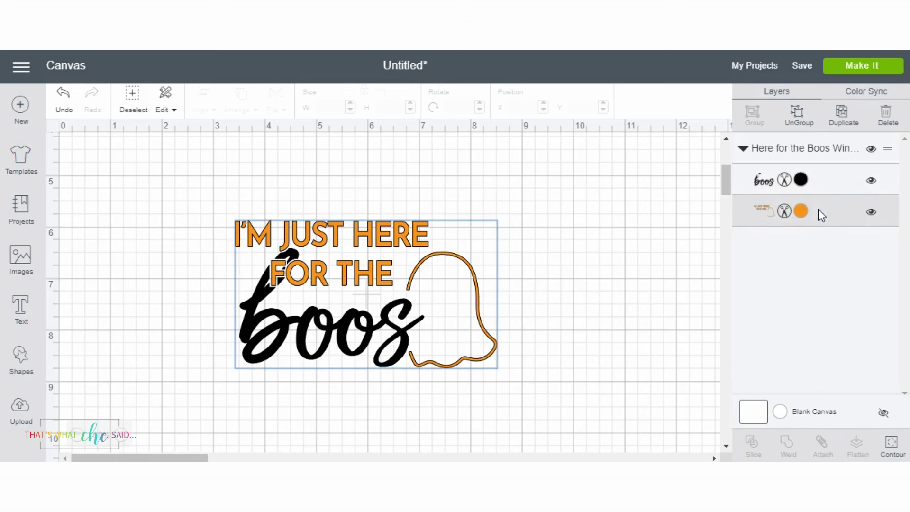
left_click(891, 448)
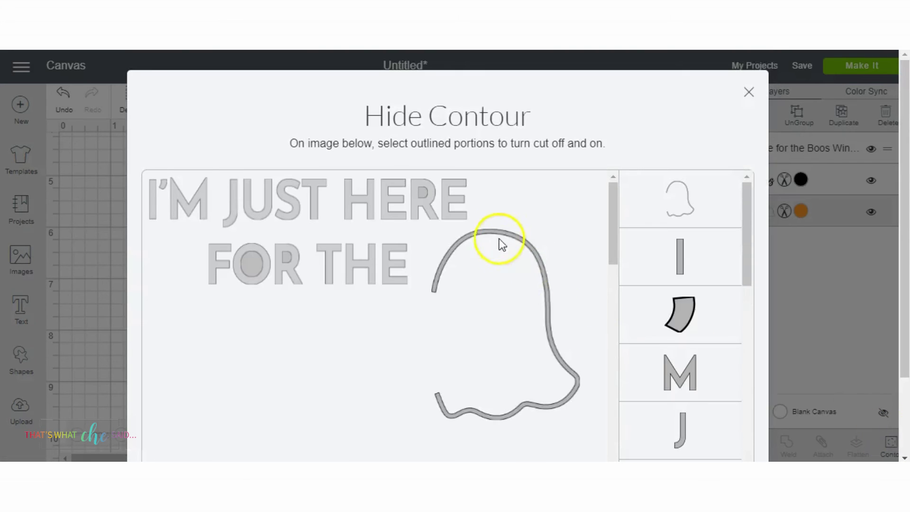
left_click(492, 231)
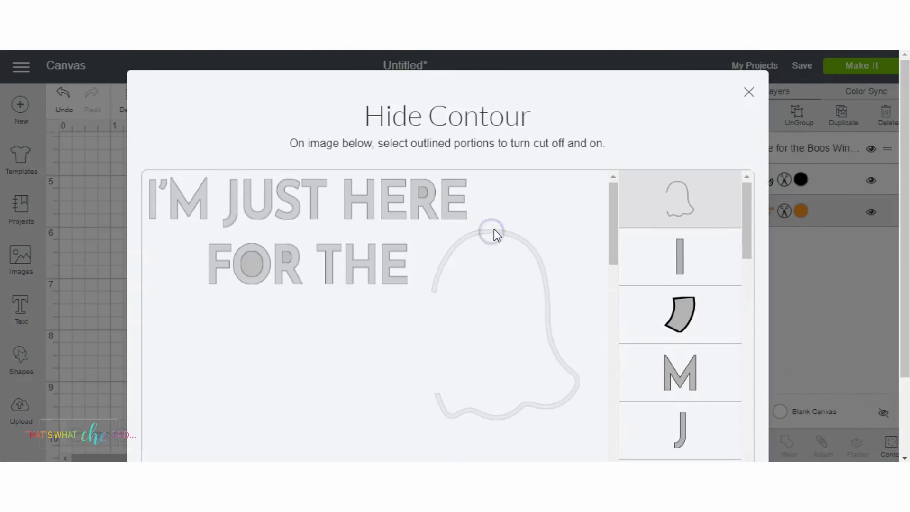
left_click(750, 91)
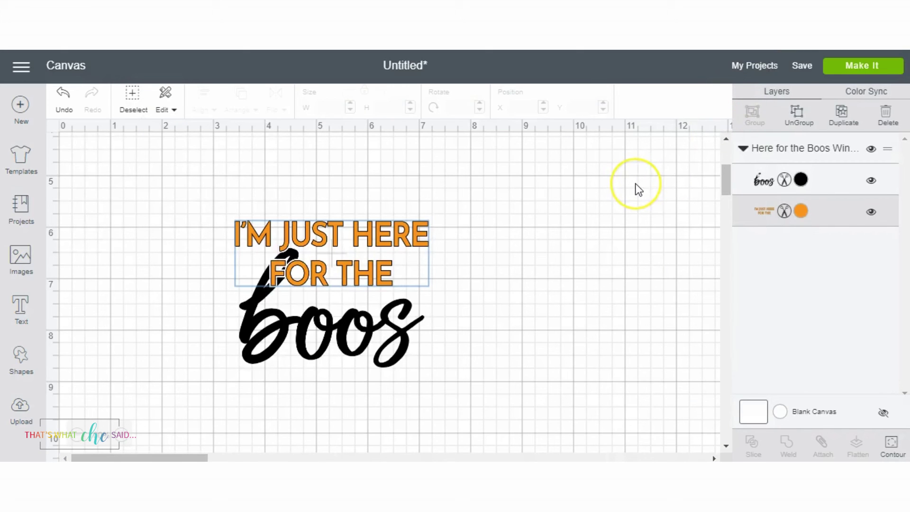